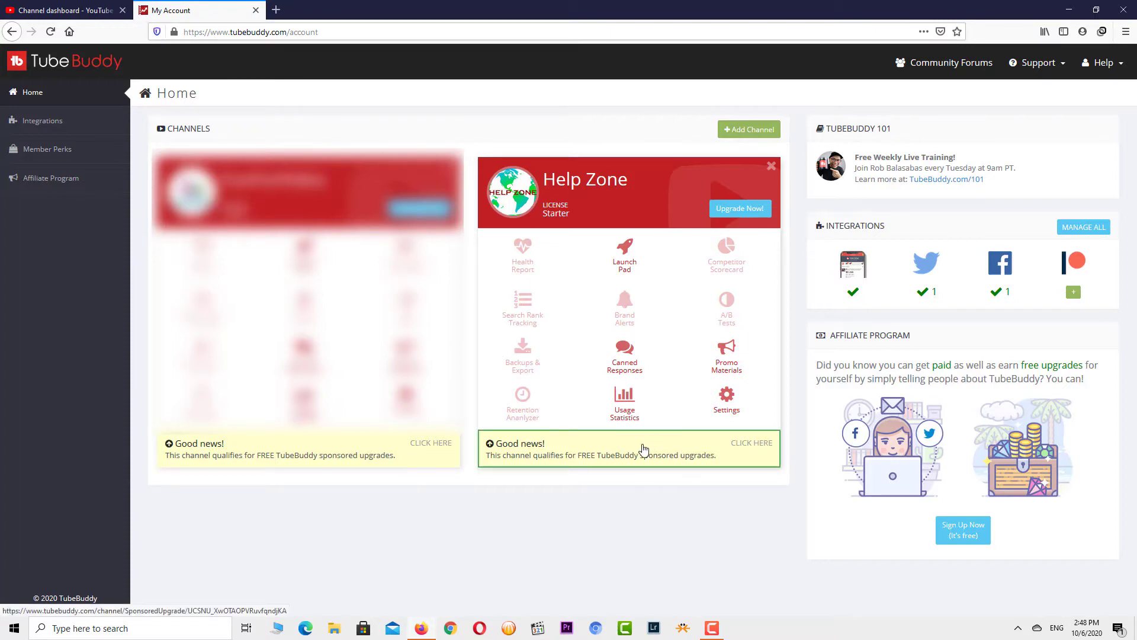
- Open the Help Zone channel's free upgrade offers from its 'Good news!' box on the account home
click(644, 448)
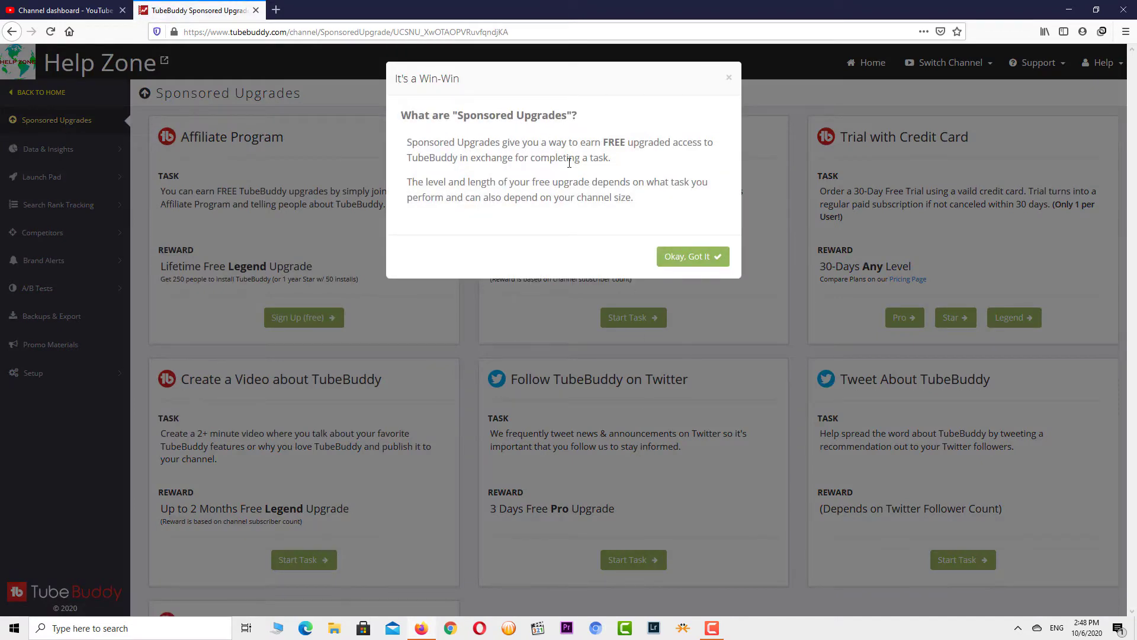
- Dismiss the Sponsored Upgrades explanation and start the Tweet About TubeBuddy task
click(705, 261)
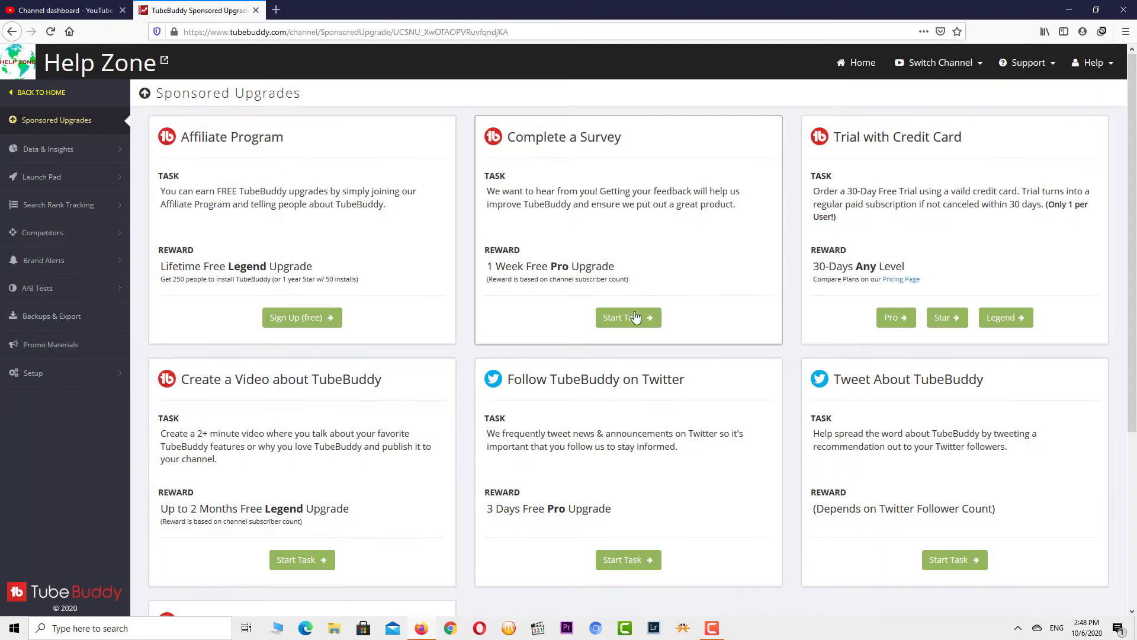
scroll(602, 492, down, 3)
scroll(873, 453, up, 3)
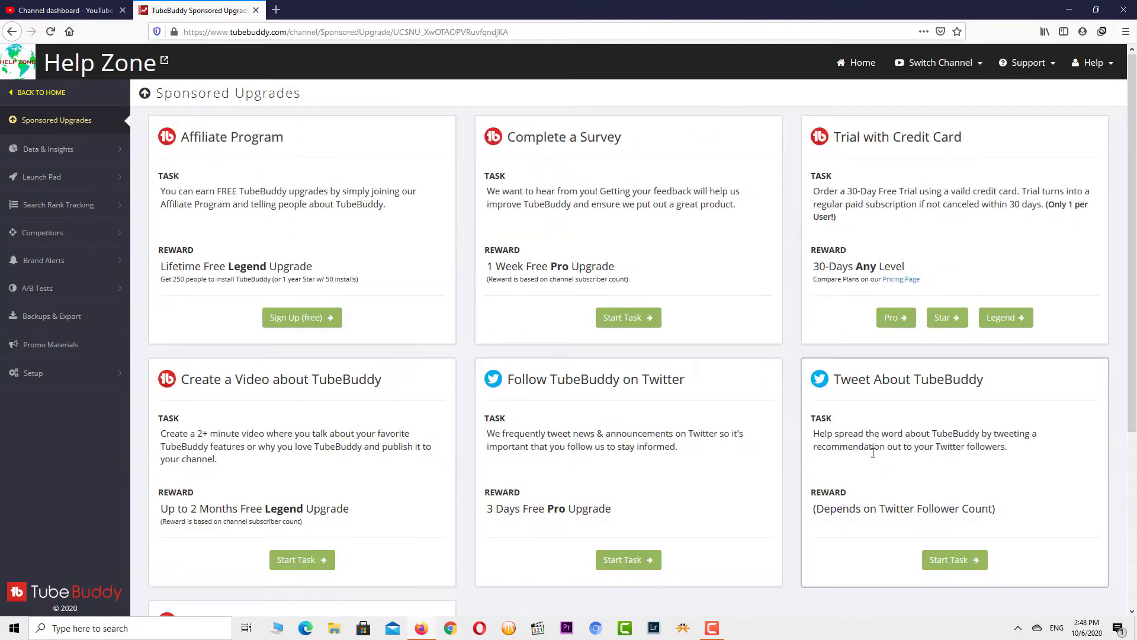
click(969, 559)
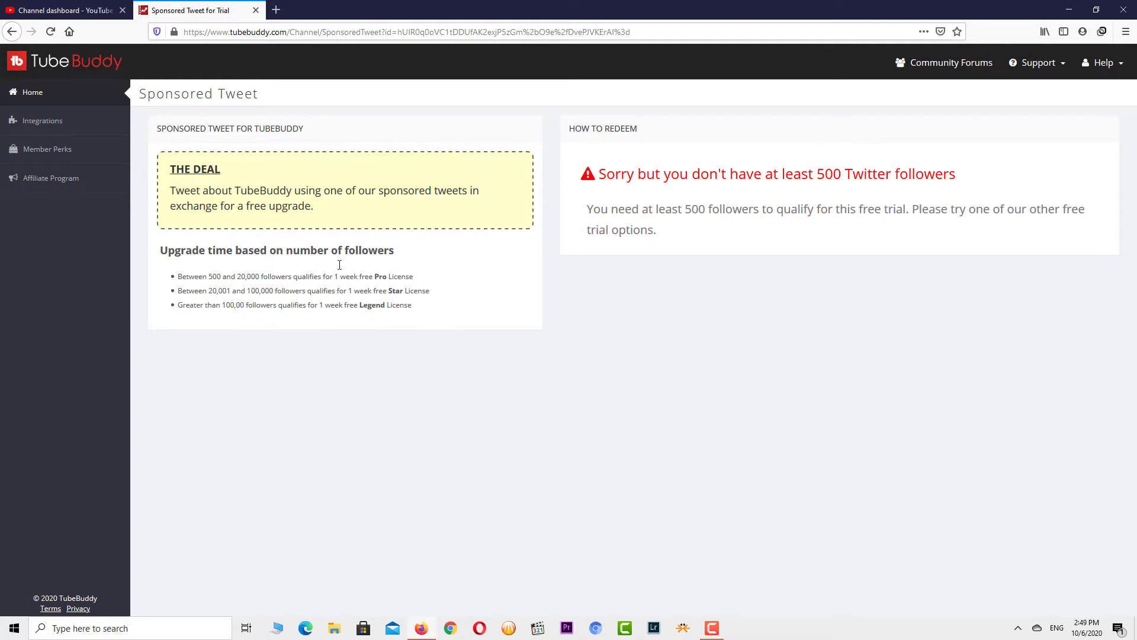
- Go back to the Sponsored Upgrades list and begin the free Affiliate Program sign-up
click(12, 31)
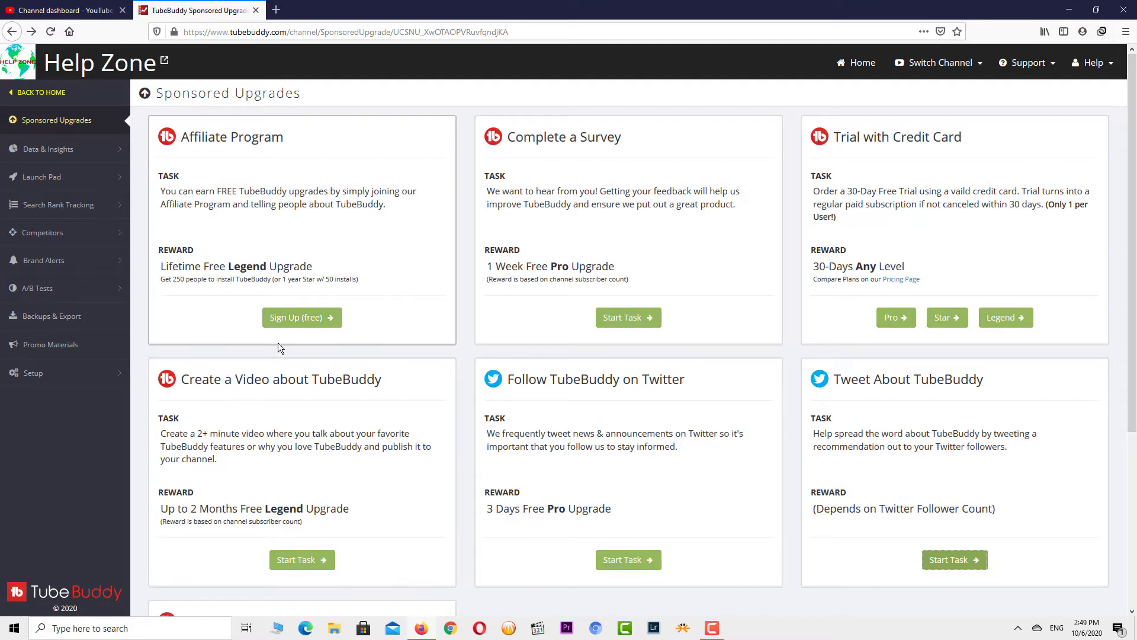
click(308, 319)
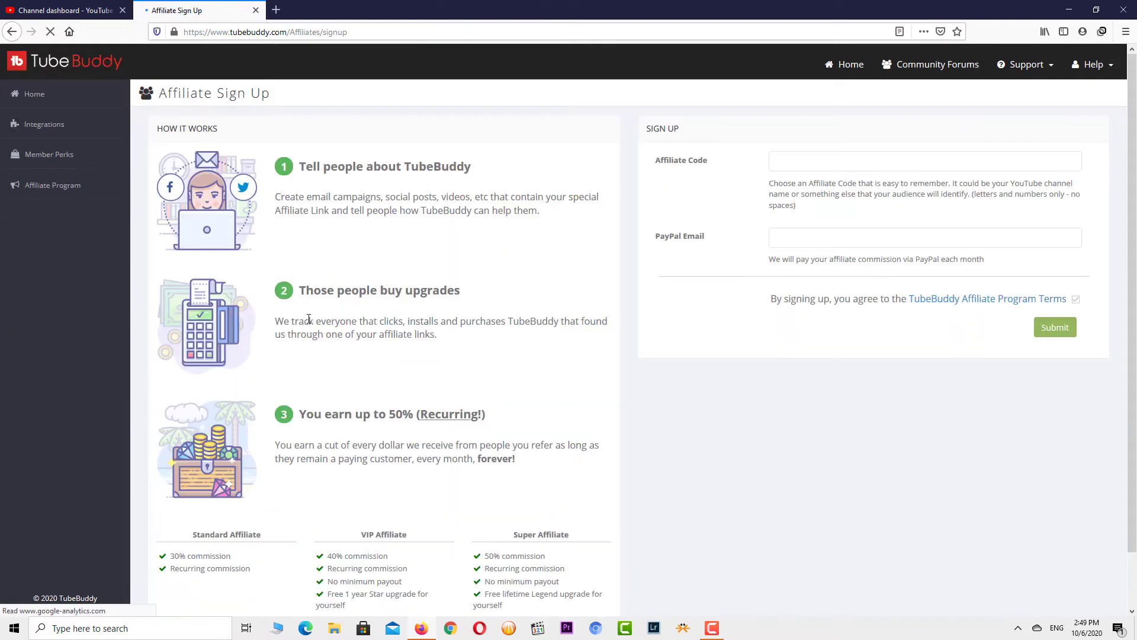
scroll(419, 381, down, 2)
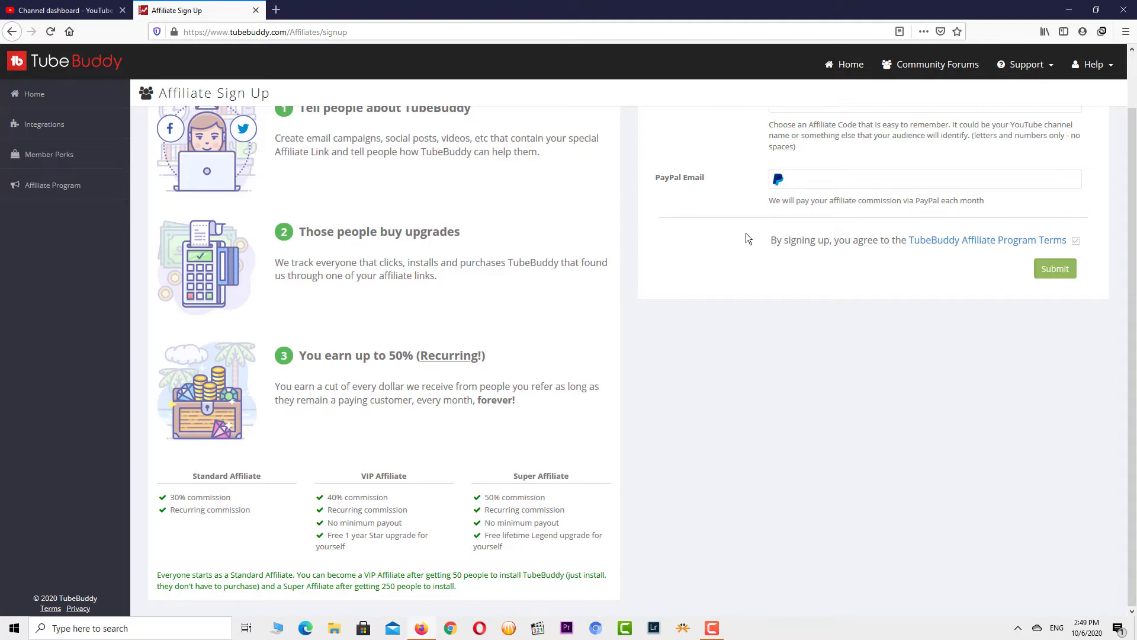
scroll(703, 285, up, 2)
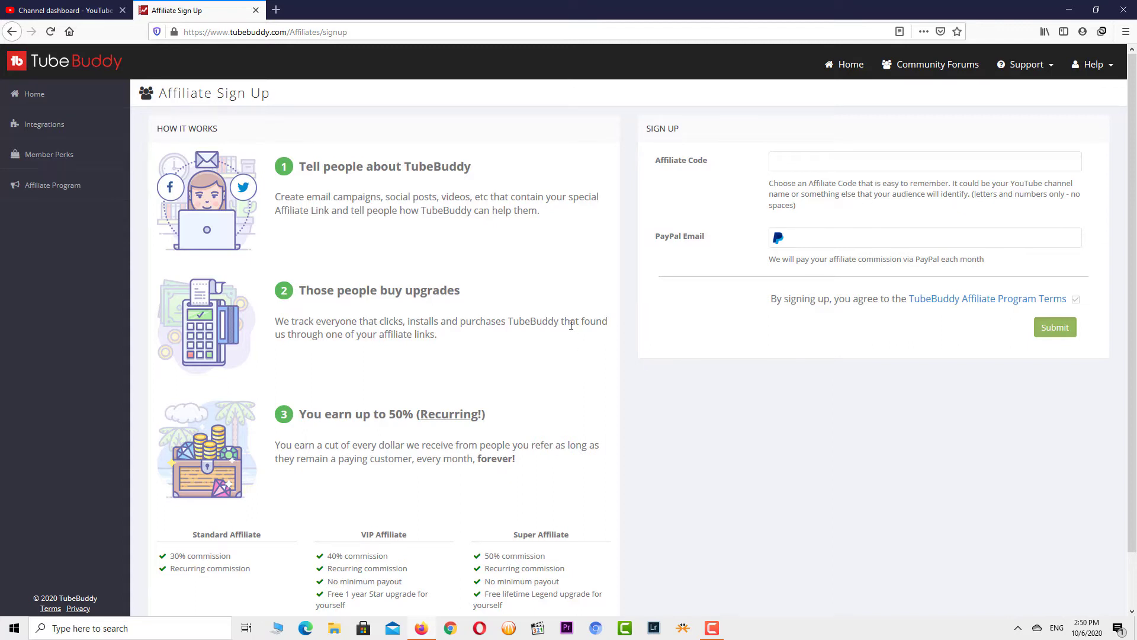
scroll(551, 338, down, 2)
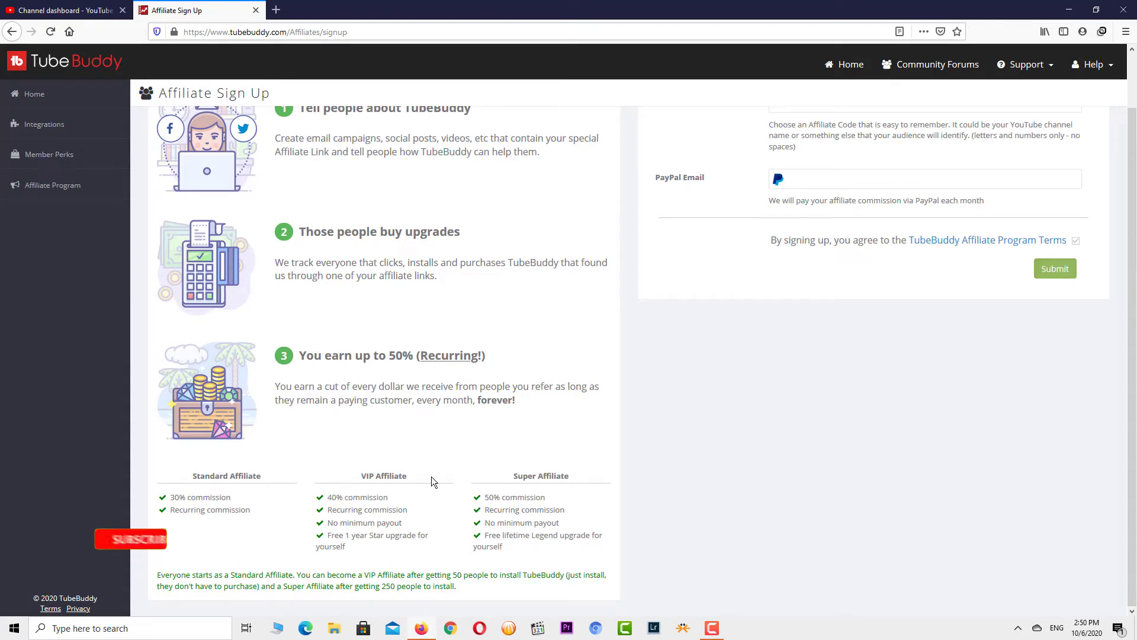
scroll(451, 478, up, 2)
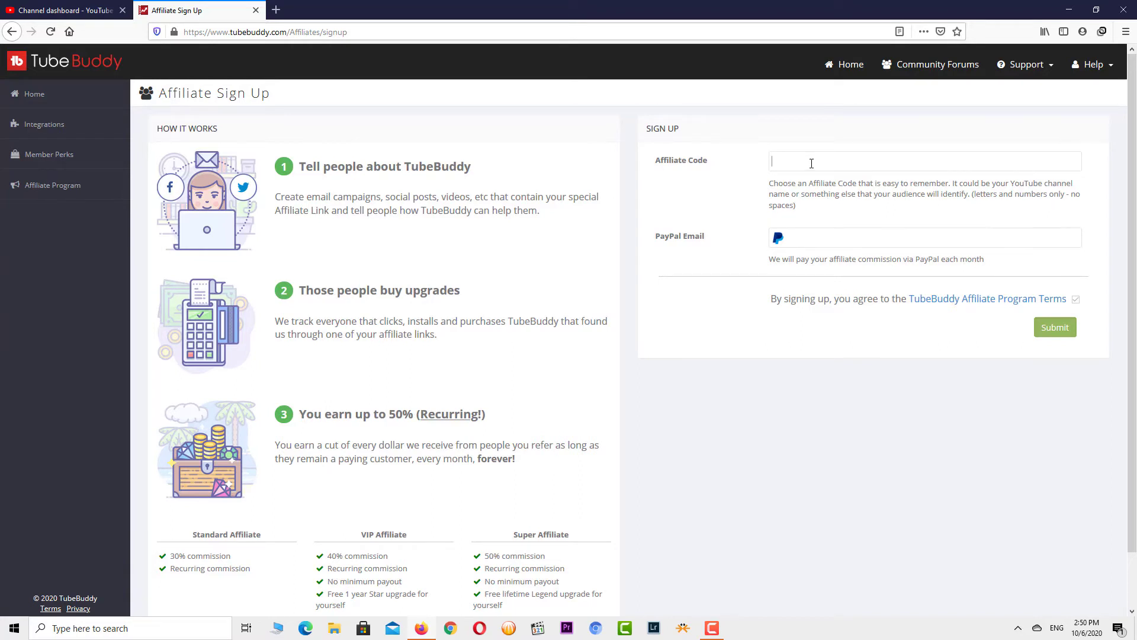
- Enter an affiliate code to generate the custom referral link, then return to the upgrades list
text(o)
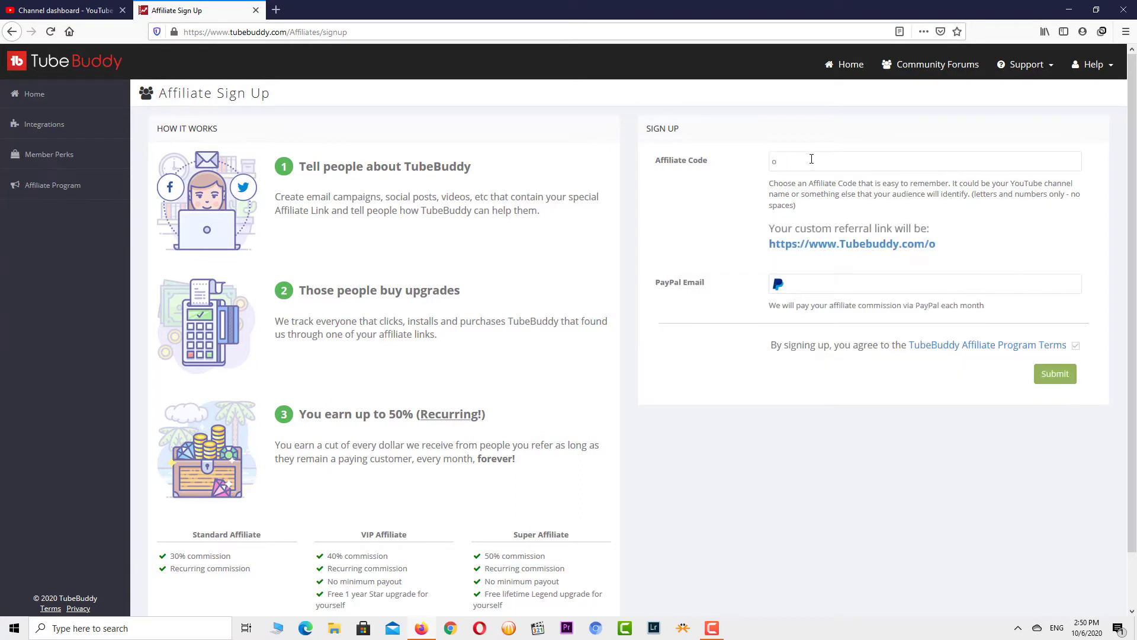
drag(928, 244, 794, 254)
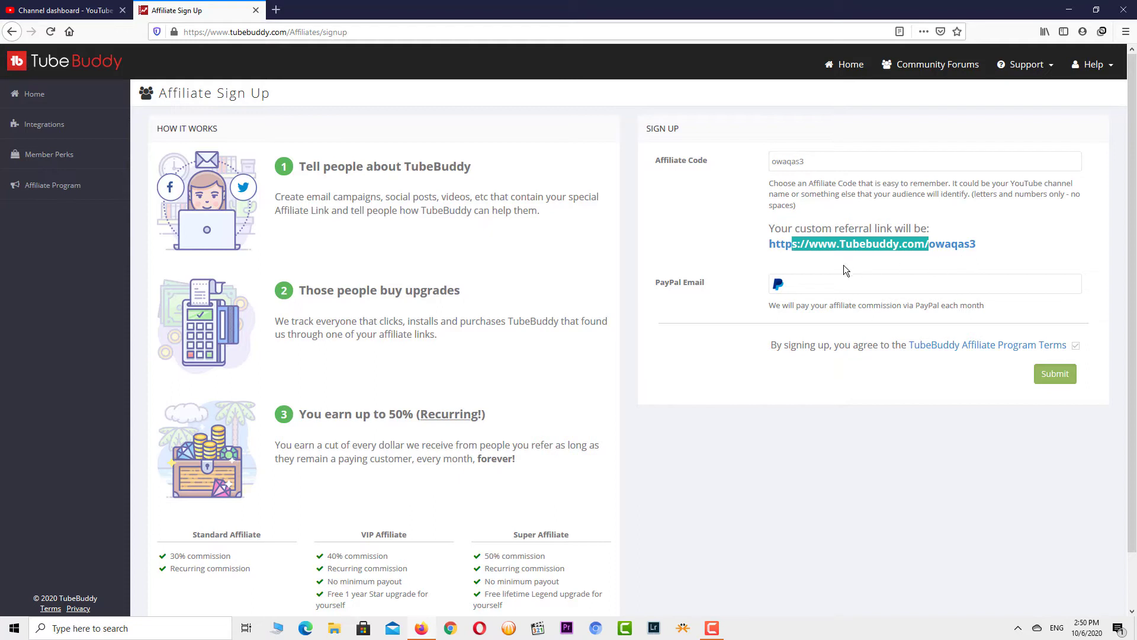
click(818, 288)
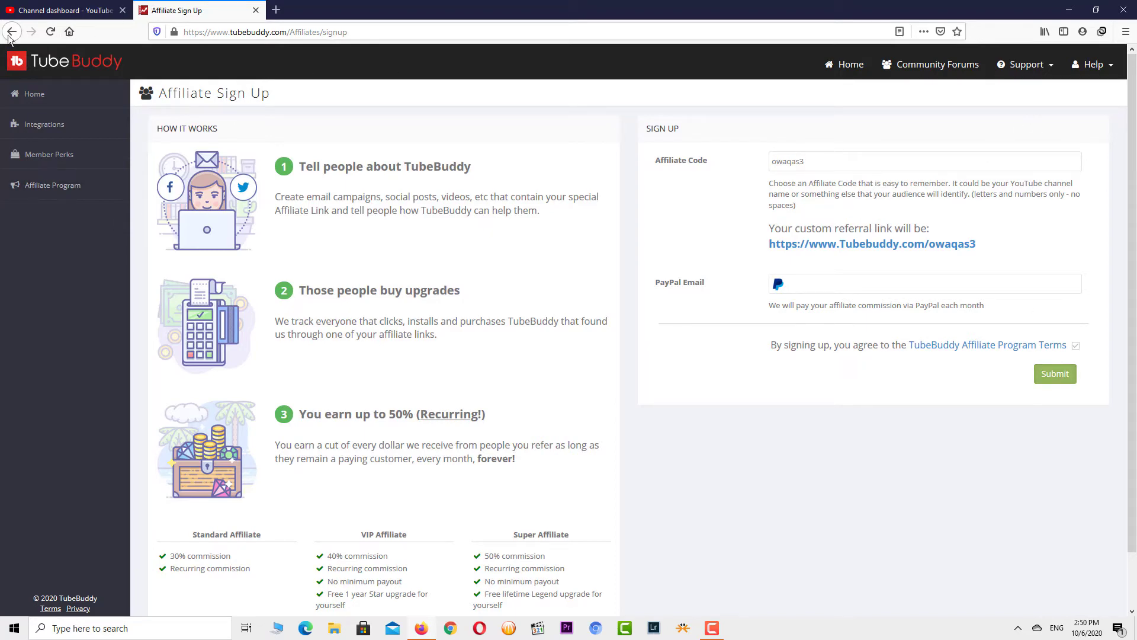
click(8, 34)
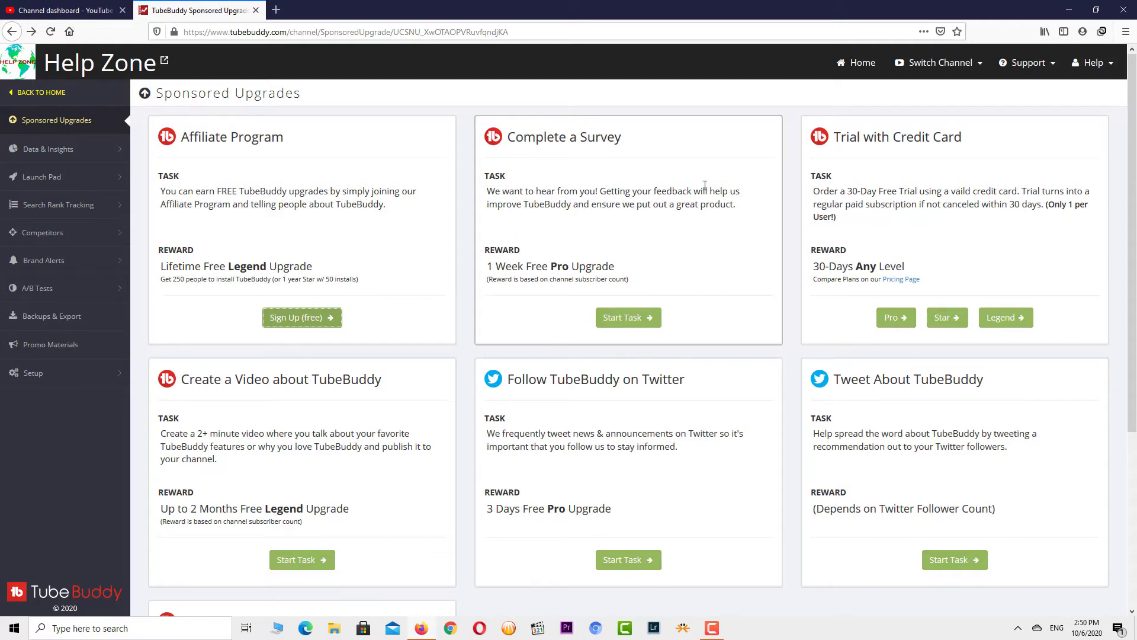
- Start the Complete a Survey task and answer YouTube Search for how you heard about TubeBuddy
click(611, 314)
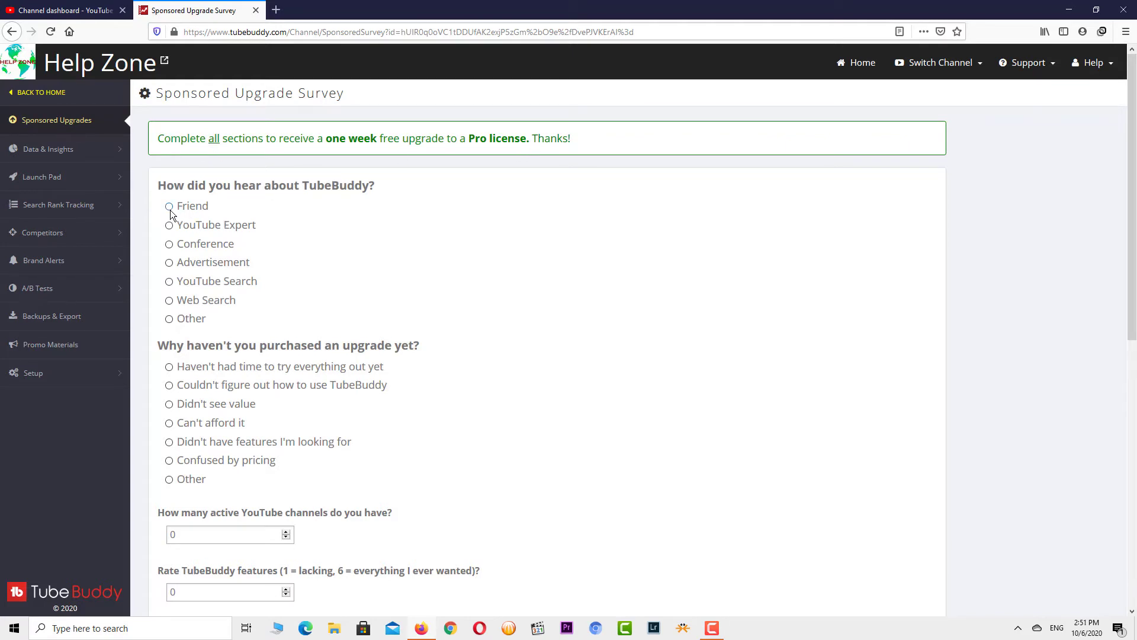
click(169, 283)
- Choose 'Couldn't figure out how to use TubeBuddy' as the reason and set active channels to 3
scroll(214, 331, down, 2)
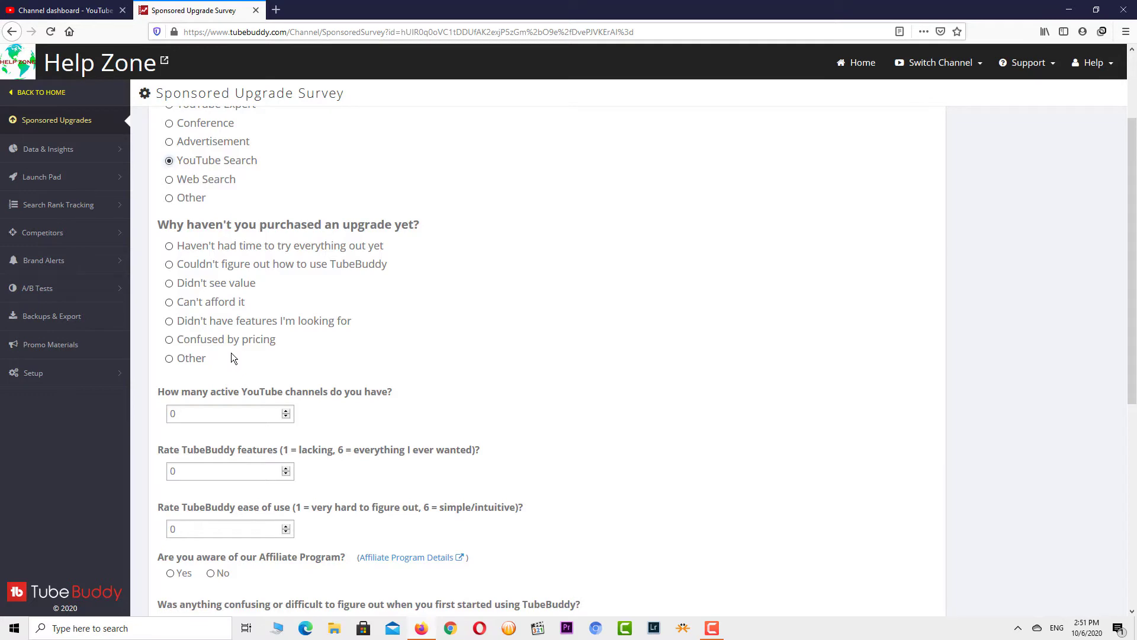
click(169, 264)
scroll(243, 307, down, 3)
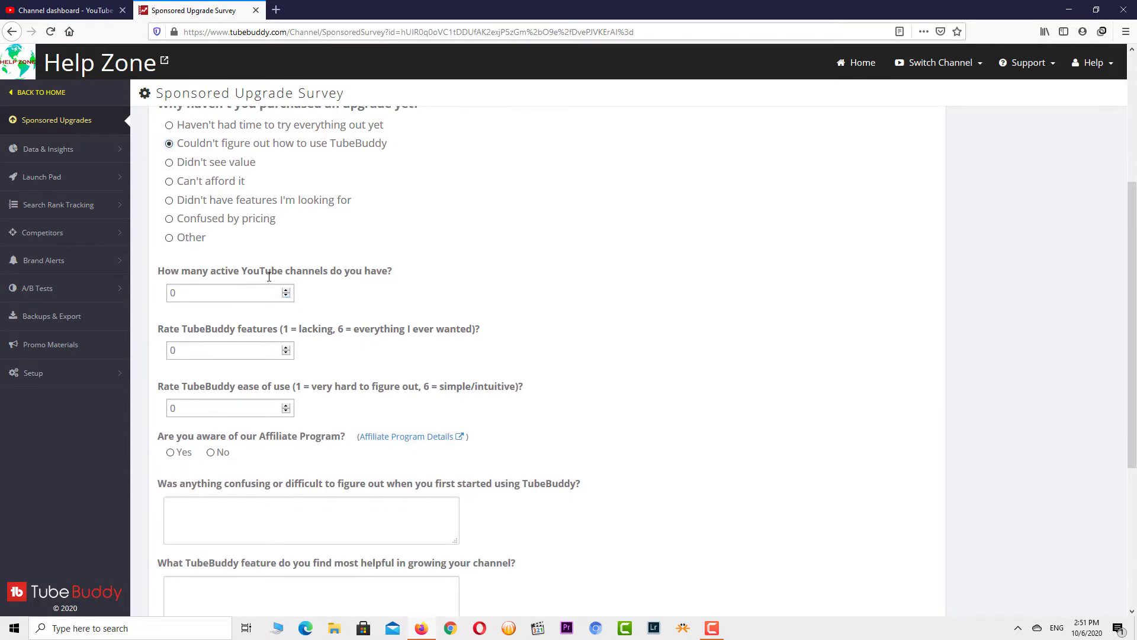
click(286, 291)
click(286, 291)
click(286, 290)
- Set the features spin box to 6 and ease of use to 4, and pick Yes for the Affiliate Program
double_click(287, 349)
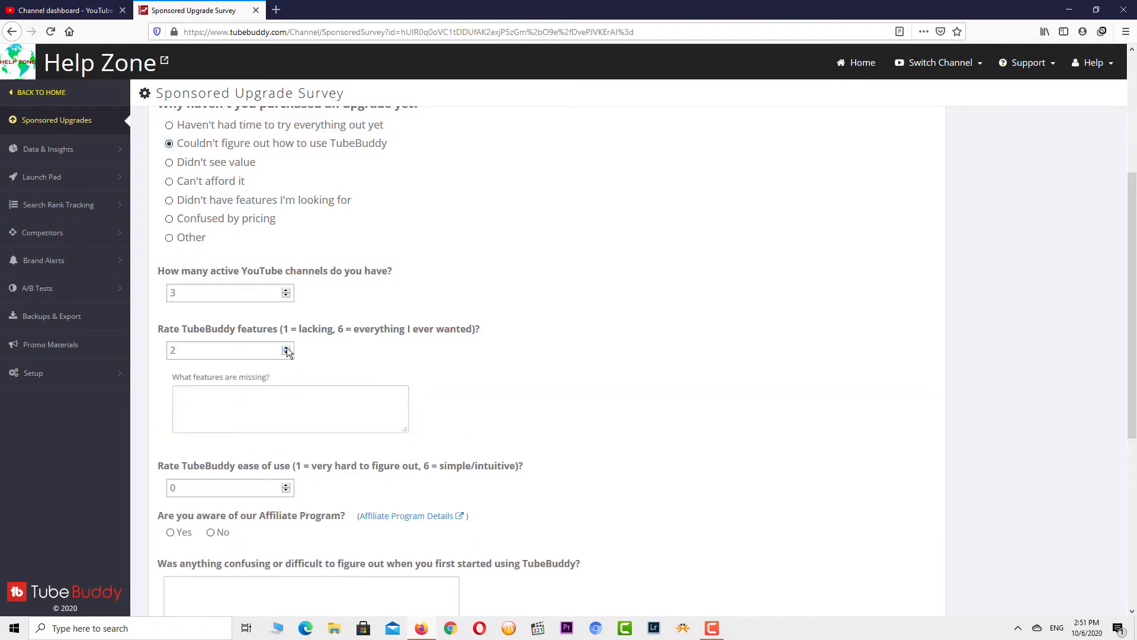
double_click(287, 348)
double_click(287, 349)
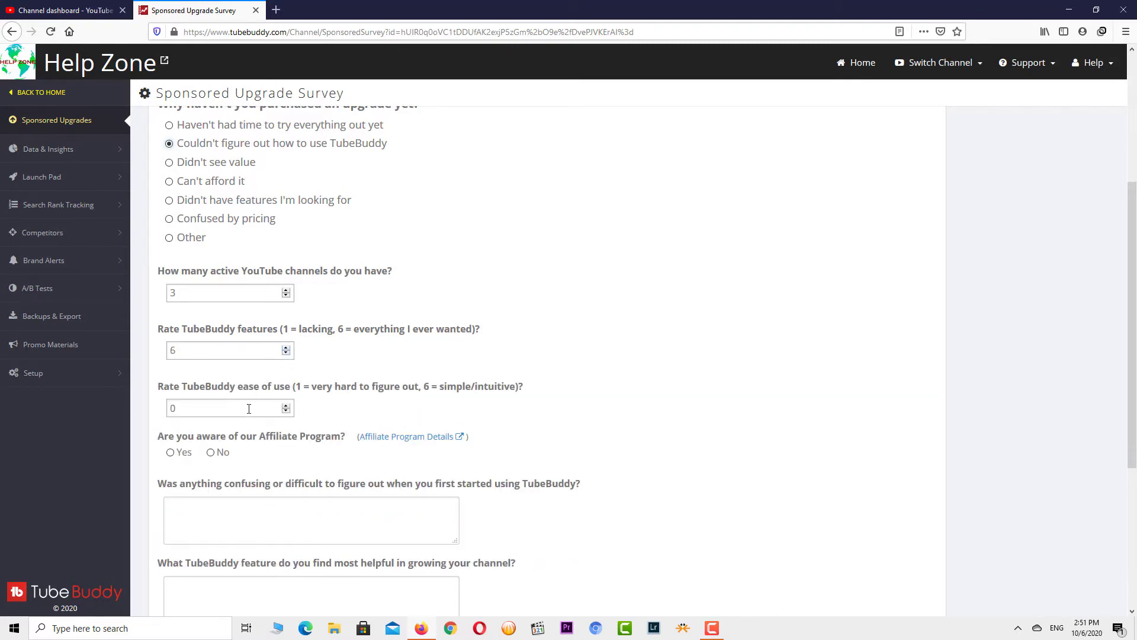
double_click(286, 406)
double_click(286, 406)
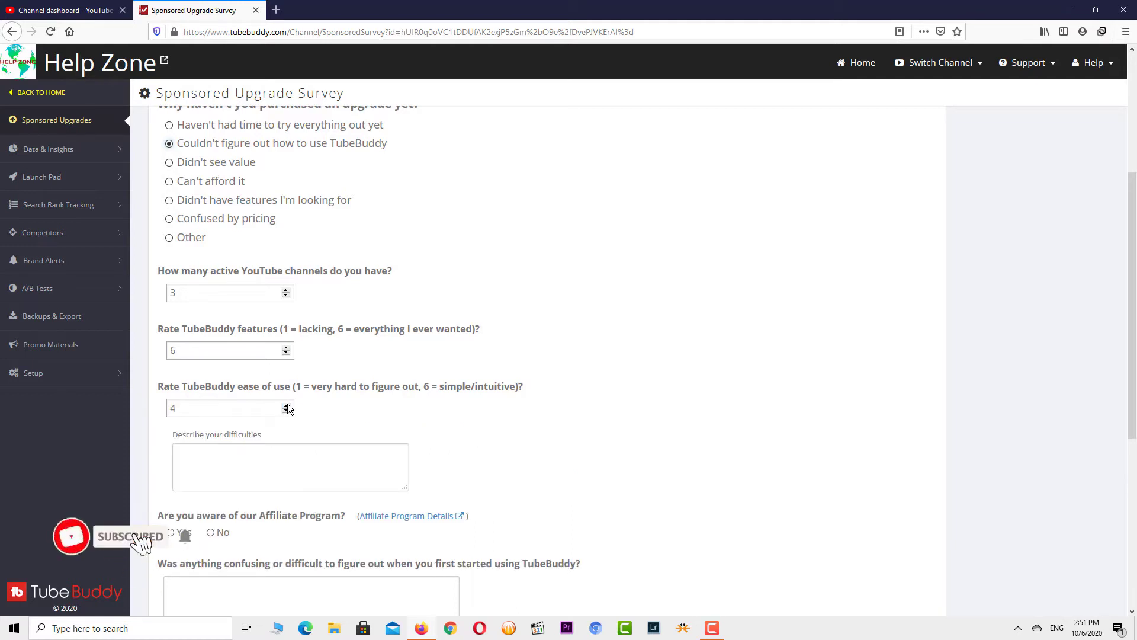
scroll(216, 435, down, 2)
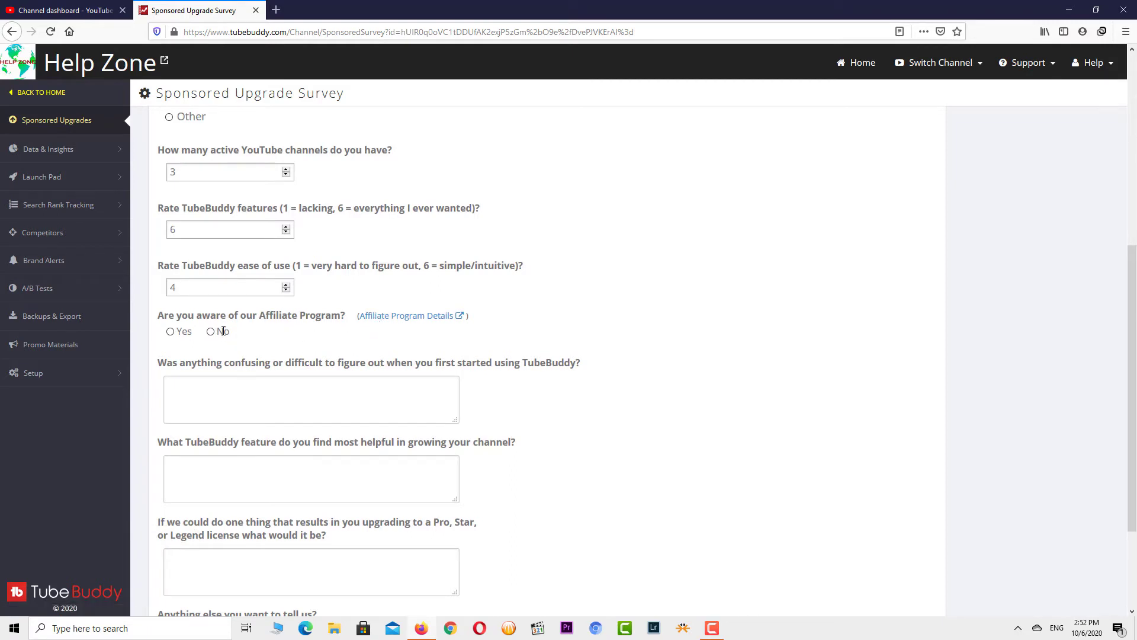
click(171, 332)
scroll(223, 356, down, 2)
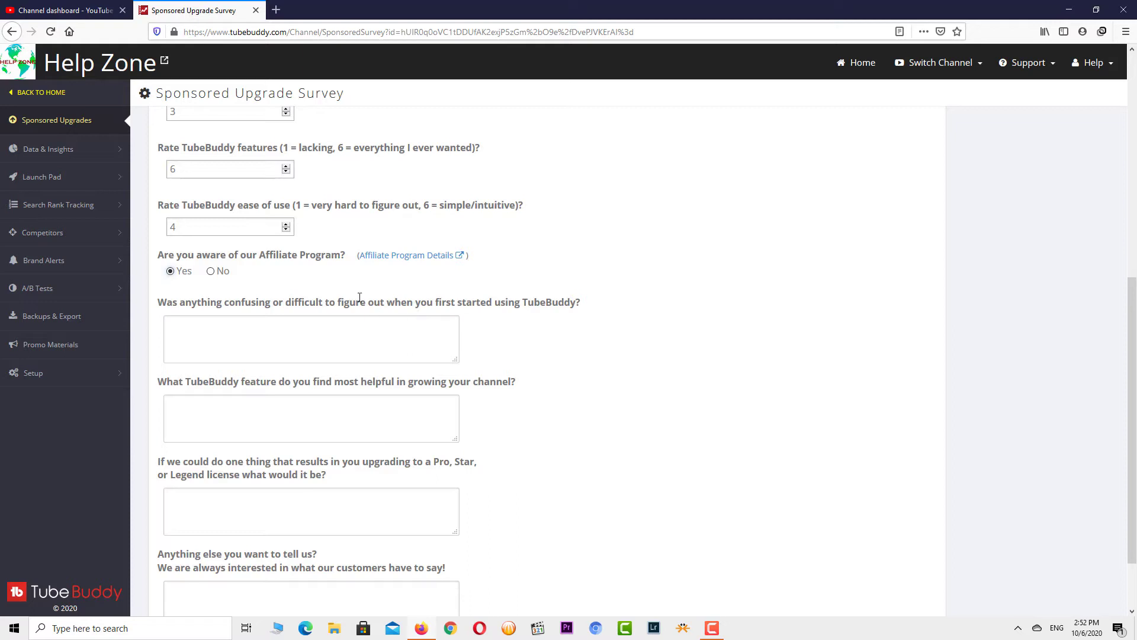
- Begin the confusion answer 'Well it was at the' and write 'I think that the keyword tool will help alot'
click(324, 338)
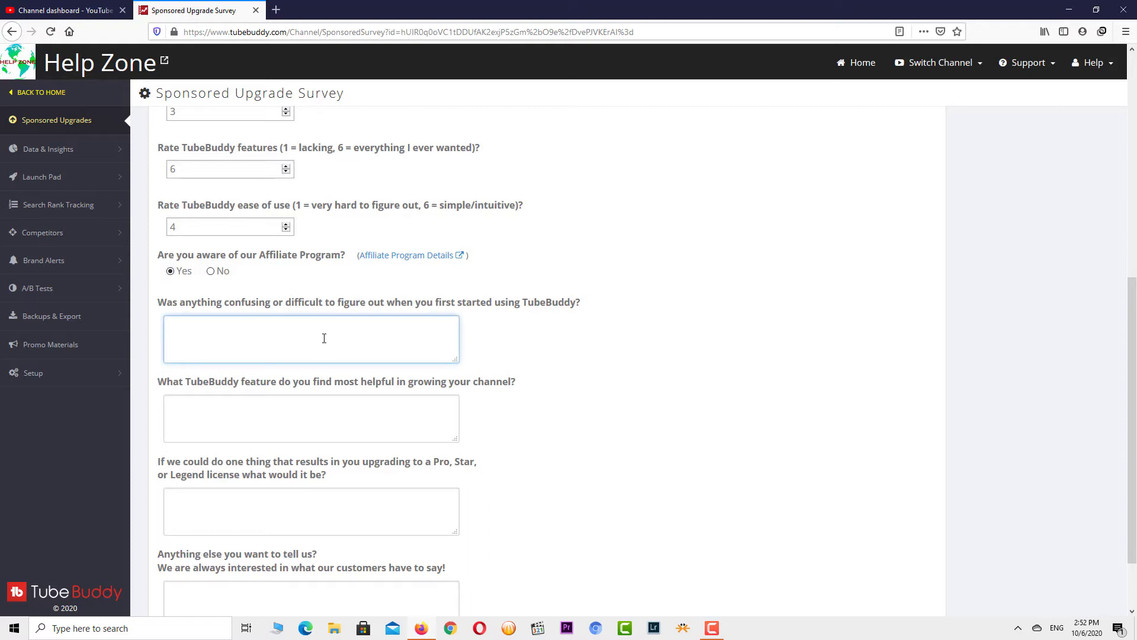
text(Well it was at the beginning but now I got familiar with it as I used and learned about it.)
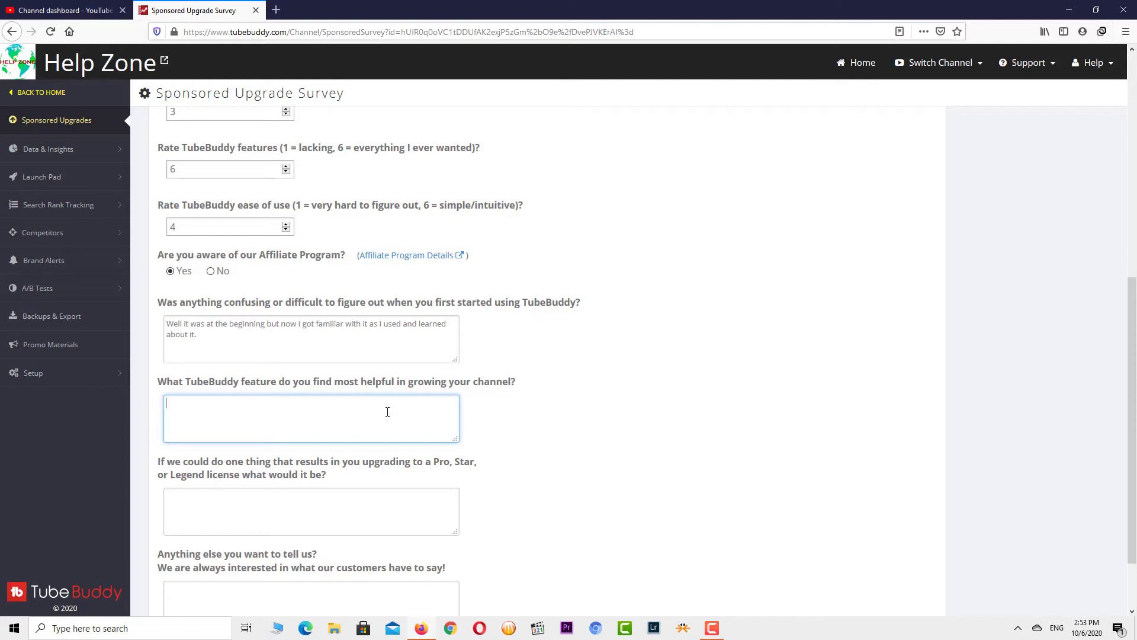
text(I think that the keyword tool will help alot)
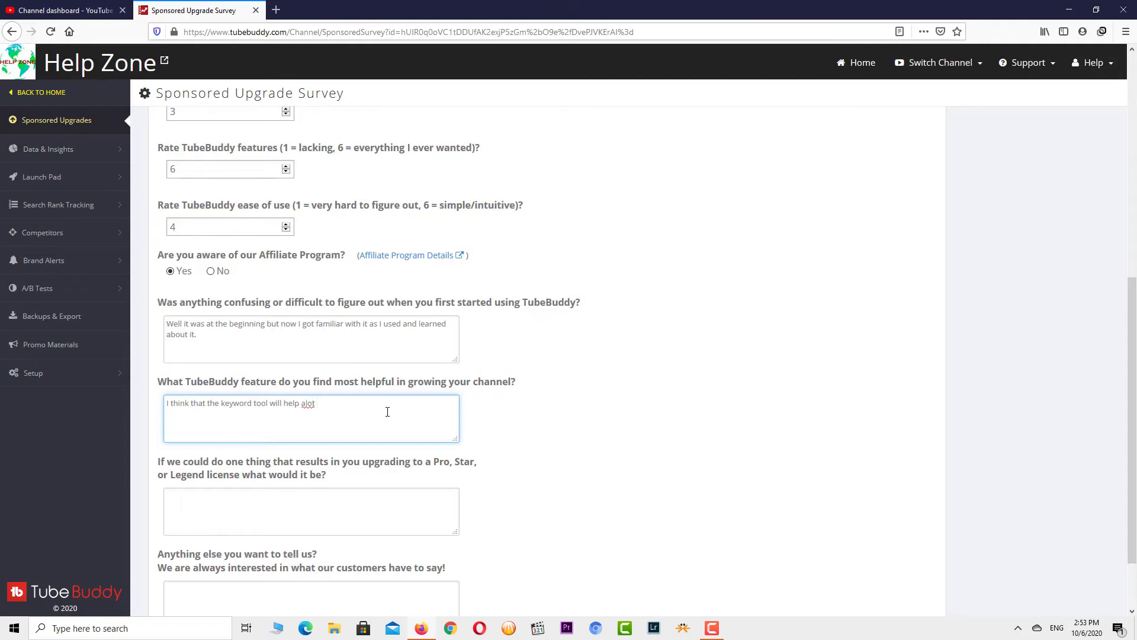
- Fix 'alot' to 'a lot' and answer the upgrade question praising good pricing and a discount under 1000 subscribers
key(Left)
key(Left)
key(Left)
key(Left)
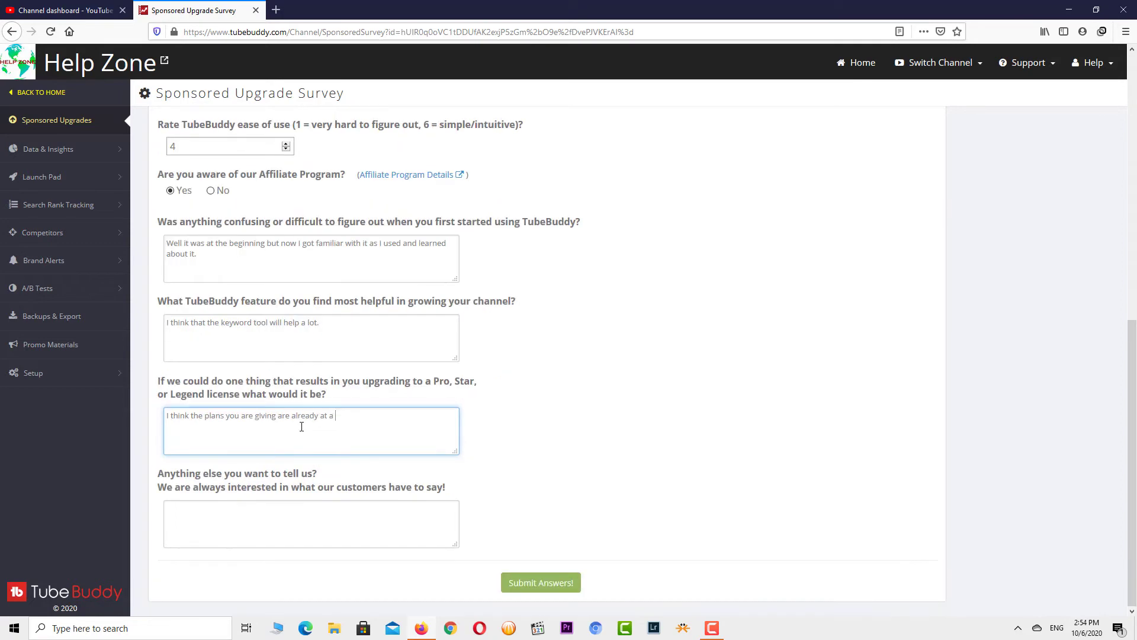
text(good p)
text(rice)
text(ing)
key(BackSpace)
key(BackSpace)
key(BackSpace)
key(BackSpace)
key(BackSpace)
text(ing abd)
key(BackSpace)
key(BackSpace)
text(nd)
text(also a discount at less th)
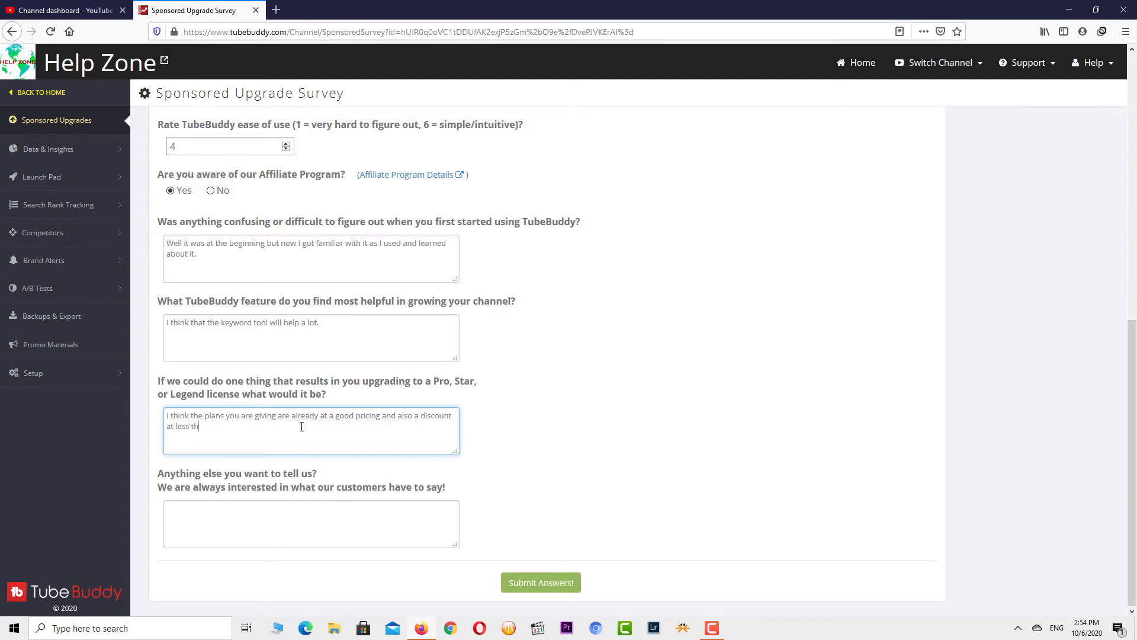
text(en 1000 subscribers is a )
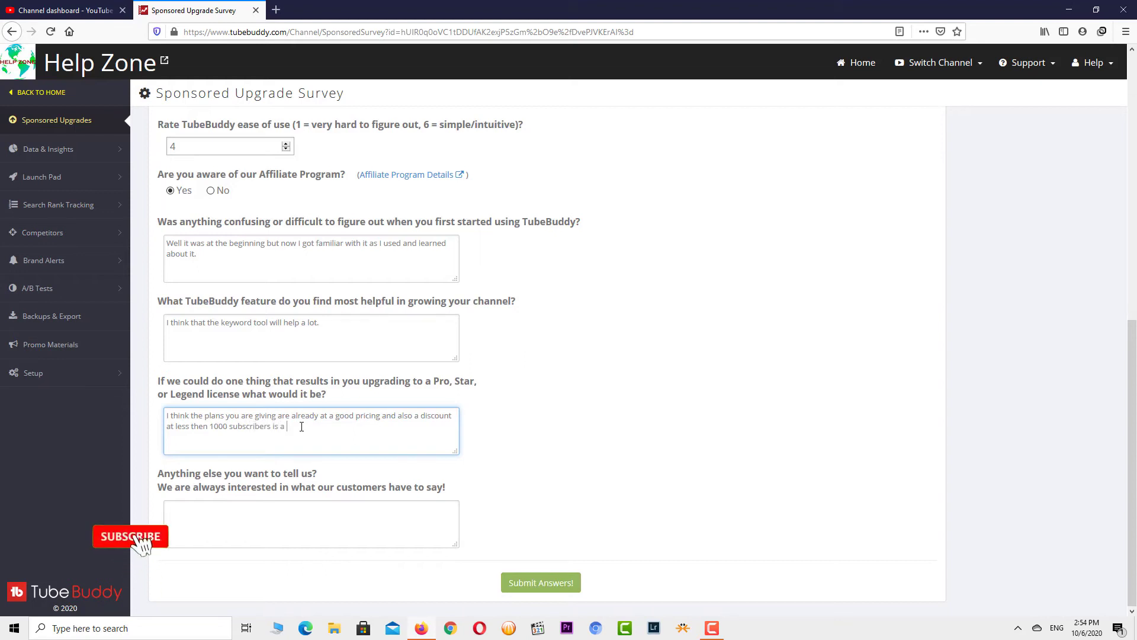
text(great thin)
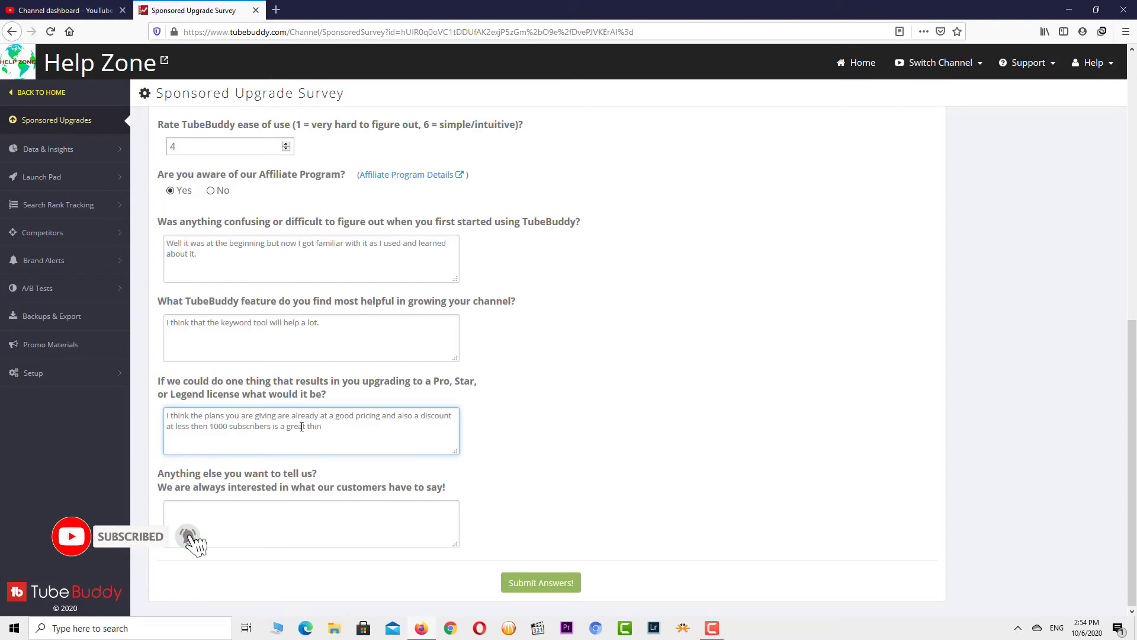
text(g)
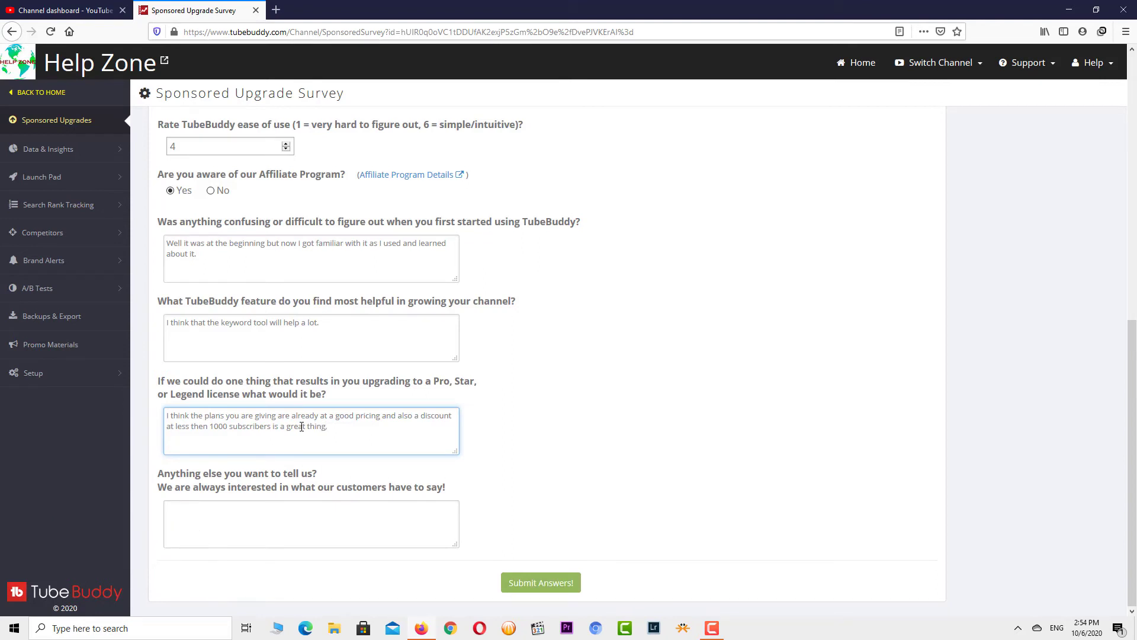
key(Tab)
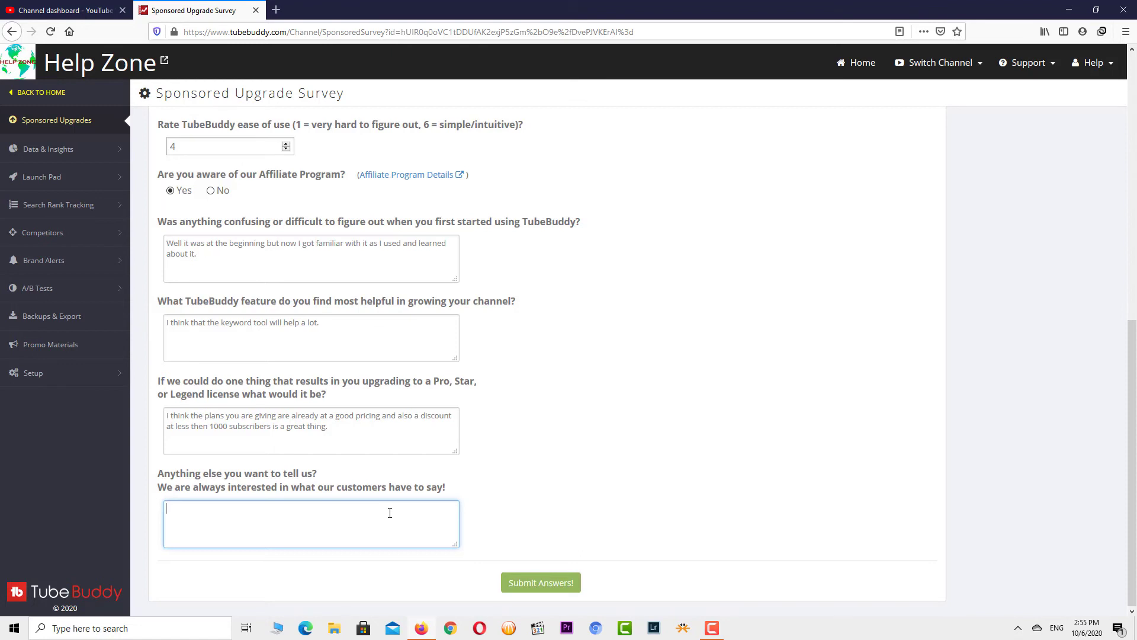
- Write 'I would love to purchase it in the near future' in the final comment box
text(wi)
text(ll lov)
key(BackSpace)
key(BackSpace)
key(BackSpace)
key(BackSpace)
key(BackSpace)
text(ould love to puir)
key(BackSpace)
key(BackSpace)
text(rchase it in the near future.)
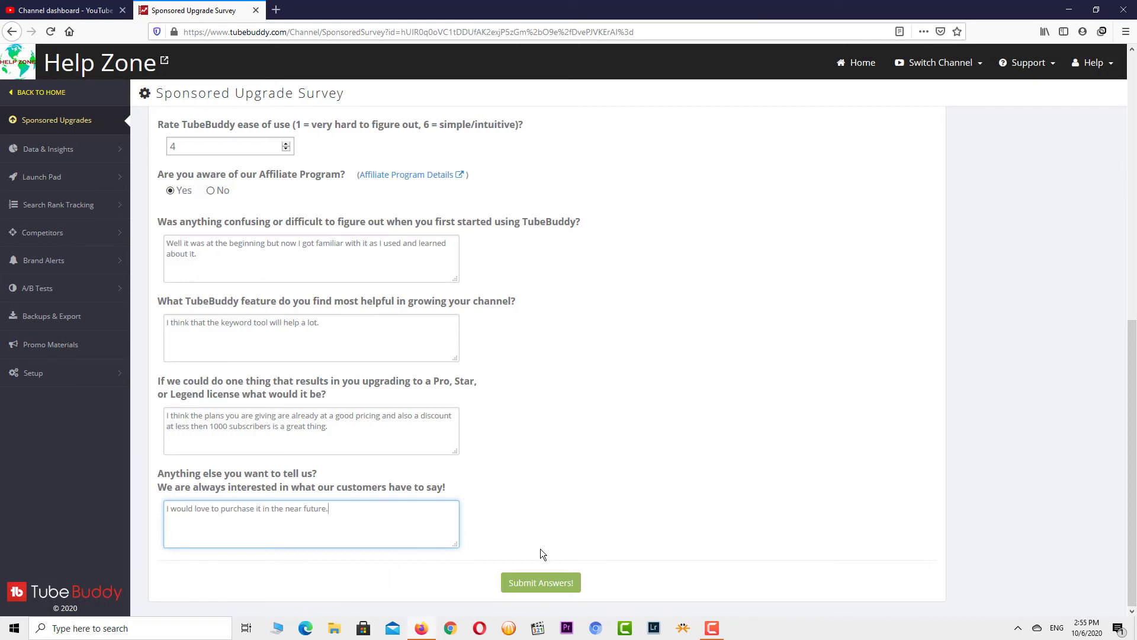
- Submit and confirm the survey answers, verify the active 7-day Pro trial, then return to YouTube Studio
click(536, 582)
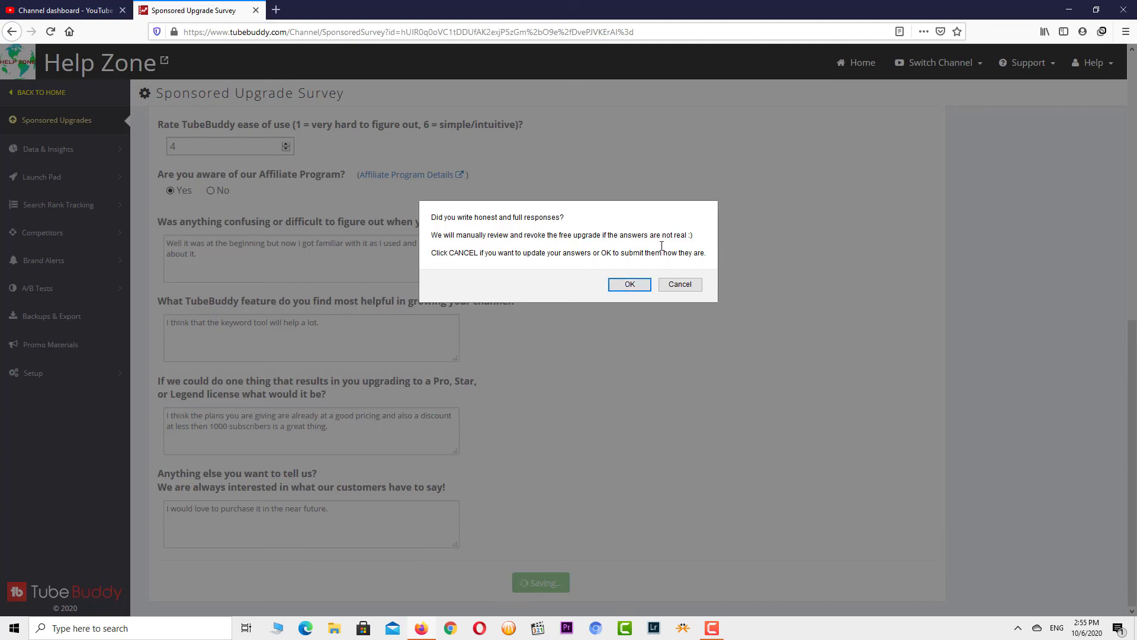
click(629, 286)
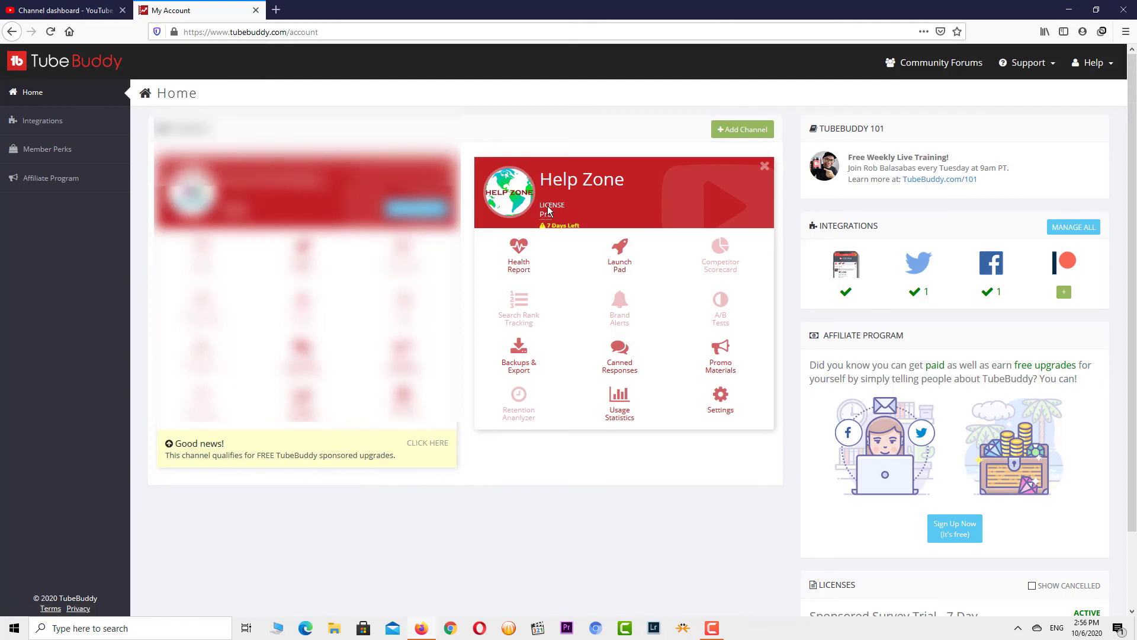
scroll(665, 374, down, 2)
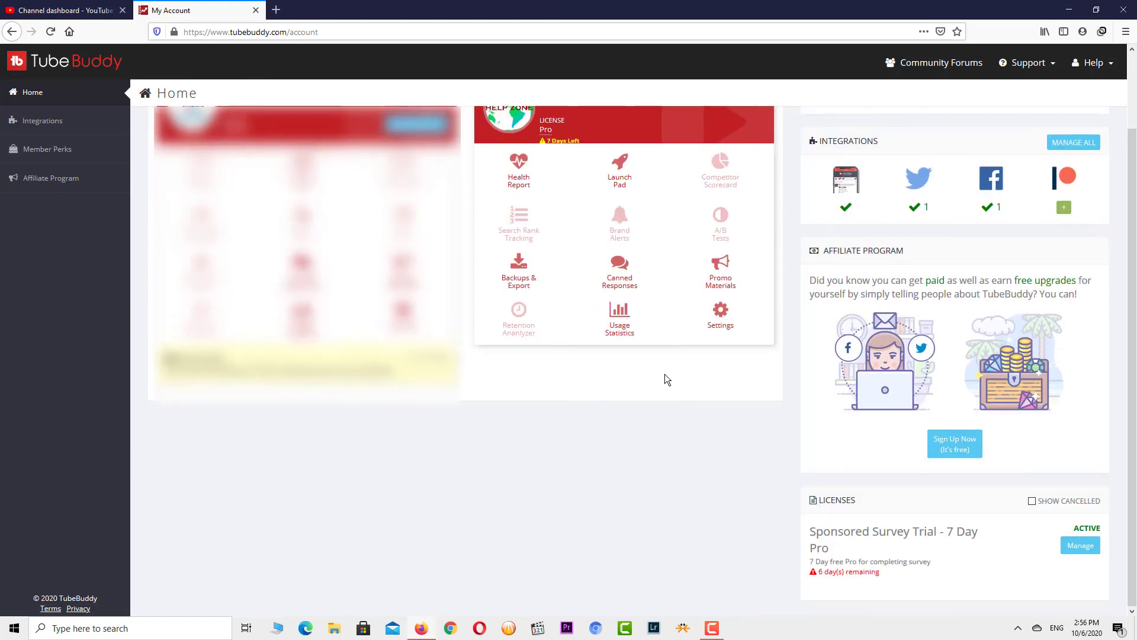
scroll(664, 375, up, 2)
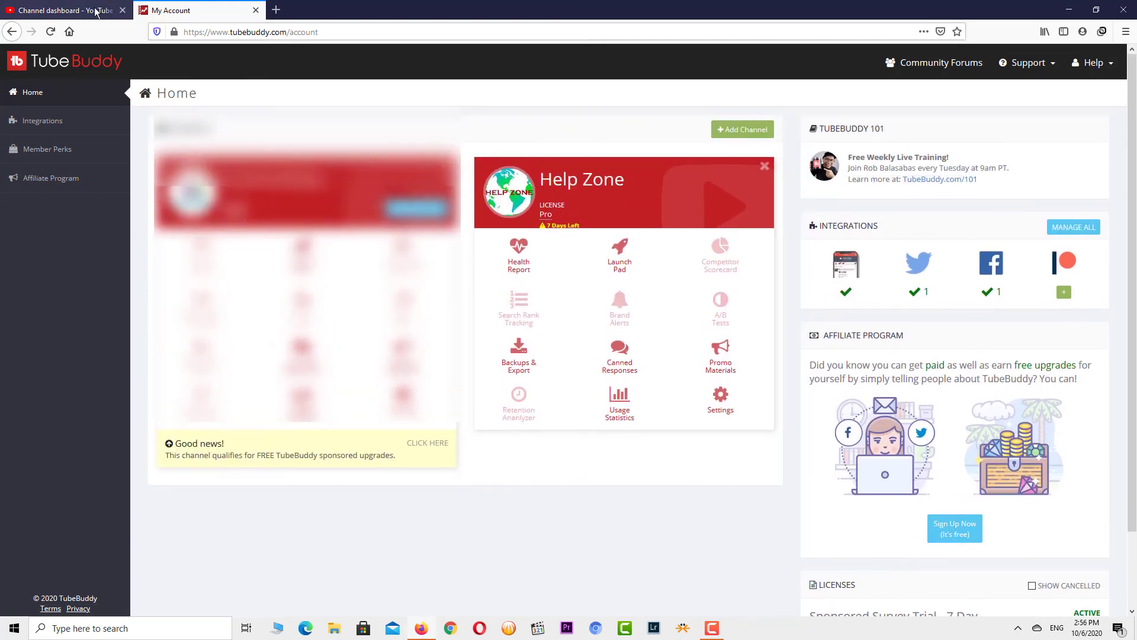
click(70, 12)
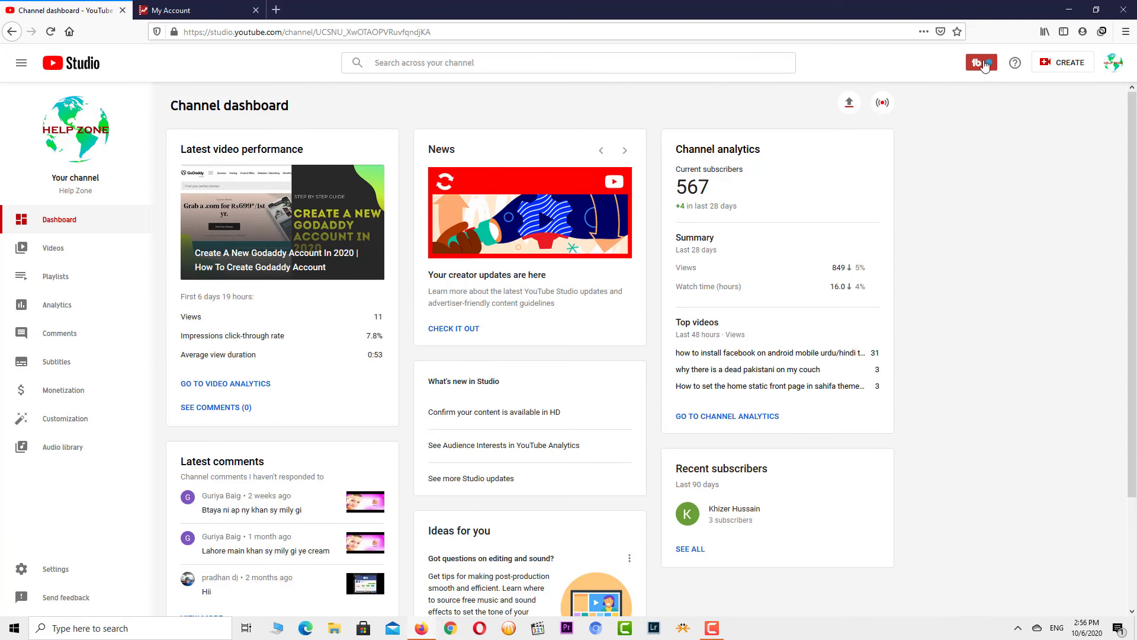
- Check the TubeBuddy panel showing License: Starter for Help Zone, then reload the Studio page
click(980, 63)
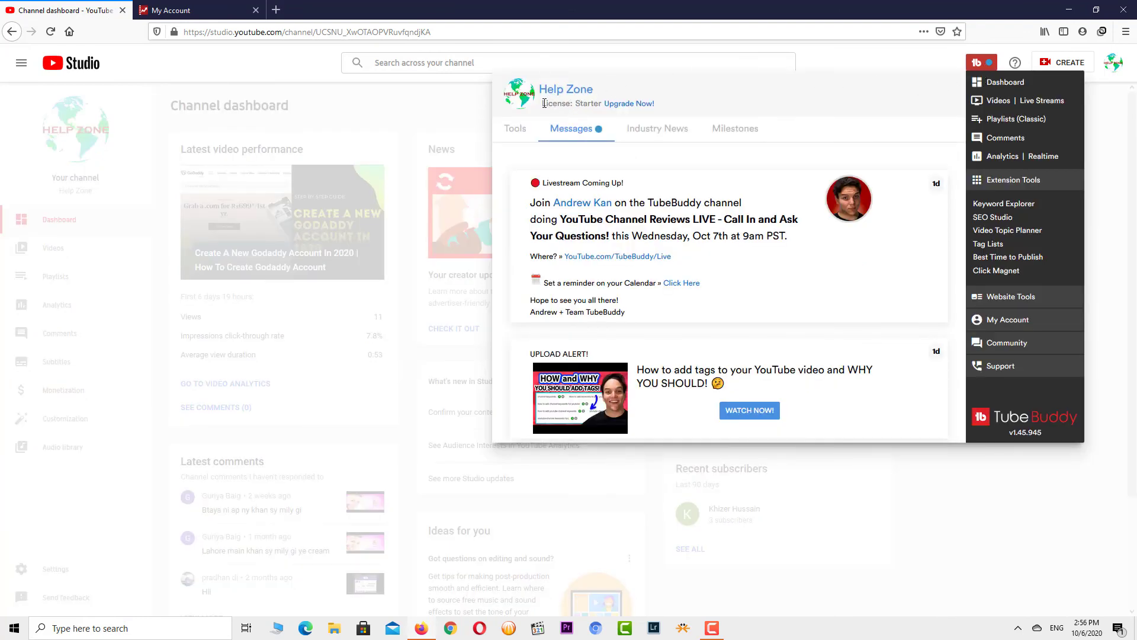
drag(543, 103, 602, 103)
click(52, 32)
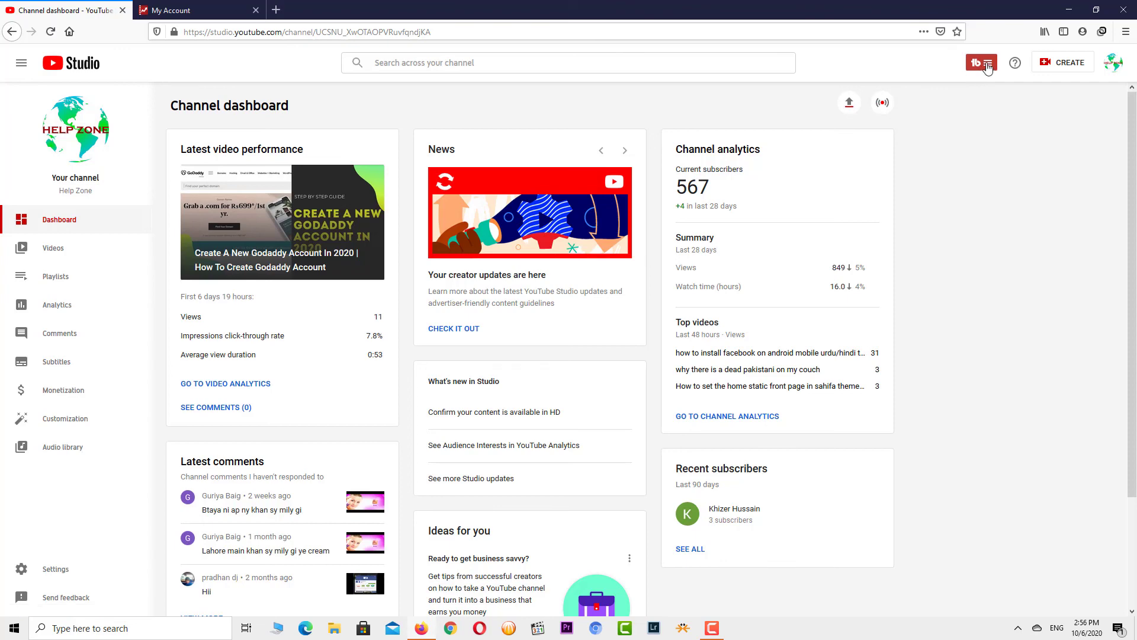
- Recheck the TubeBuddy panel to confirm License: Pro, then close it back to the dashboard
click(987, 63)
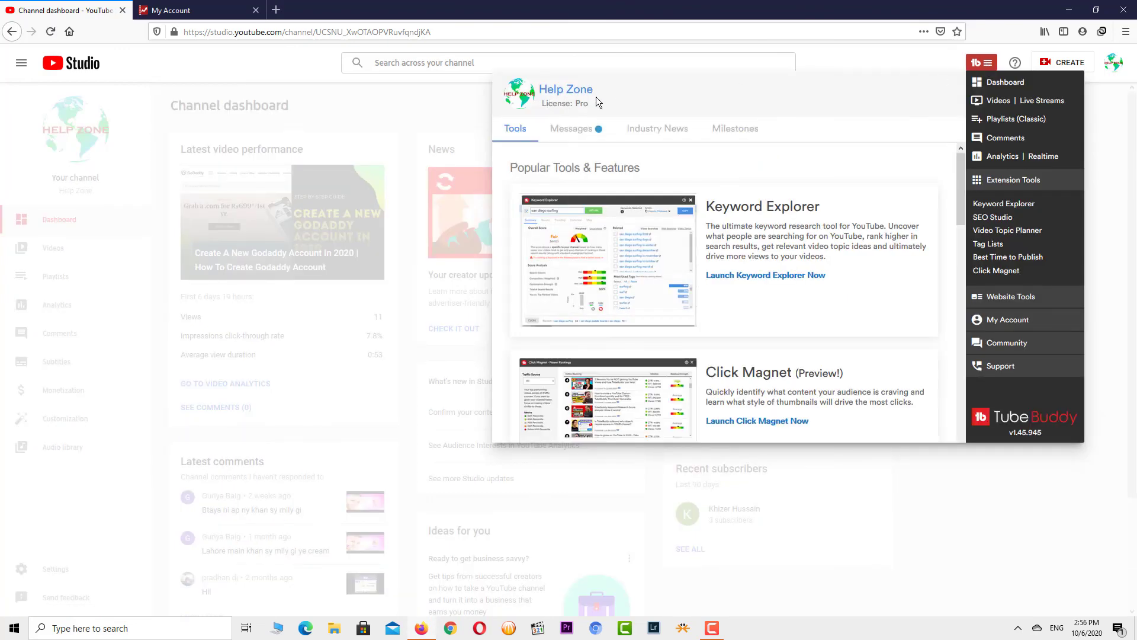
triple_click(597, 103)
click(1099, 225)
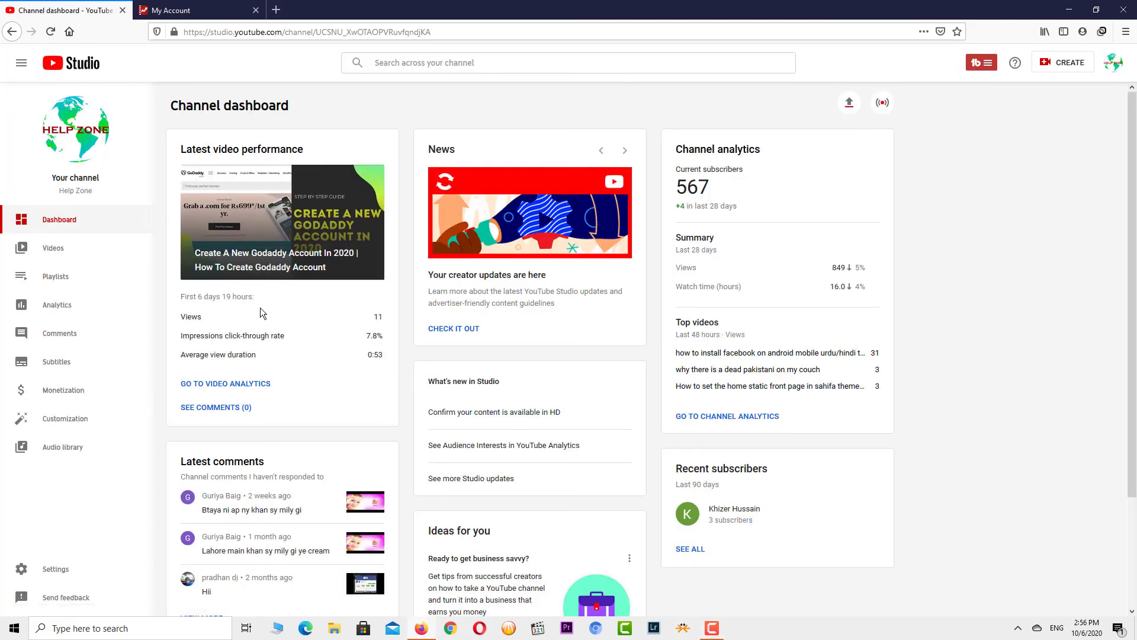
click(711, 628)
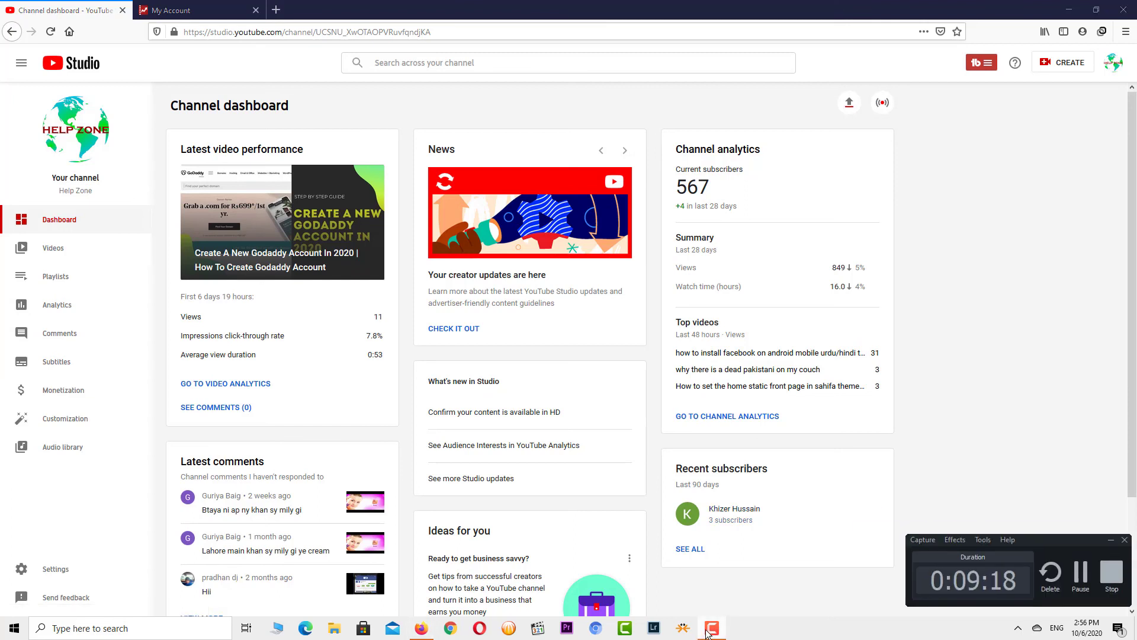